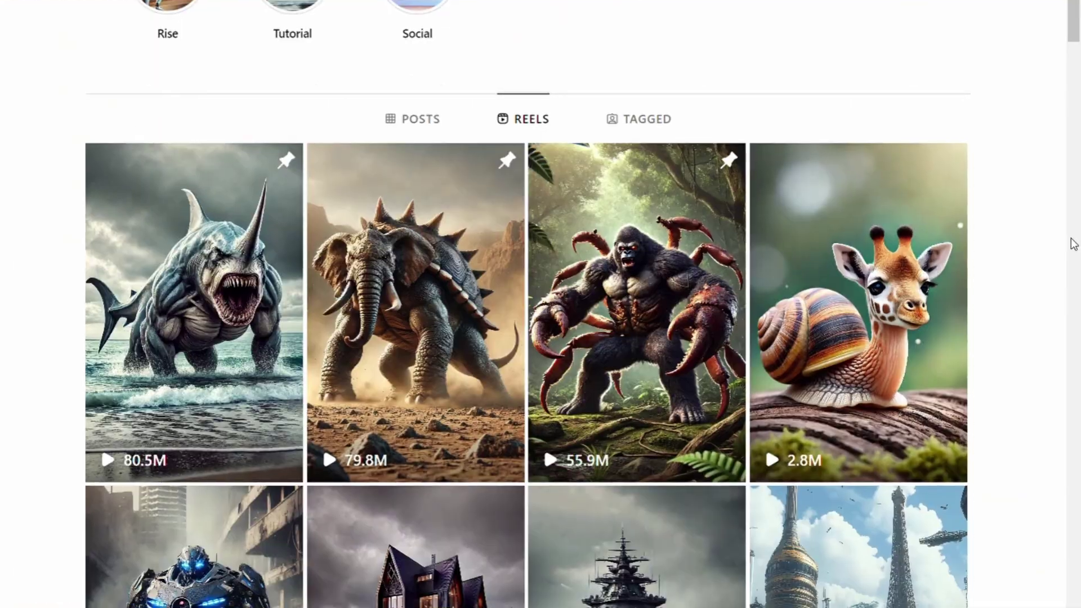
Step: Find ChatGPT via Google and send a request for ten captivating hybrid-animal AI image prompts
scroll(1068, 240, "down", 10)
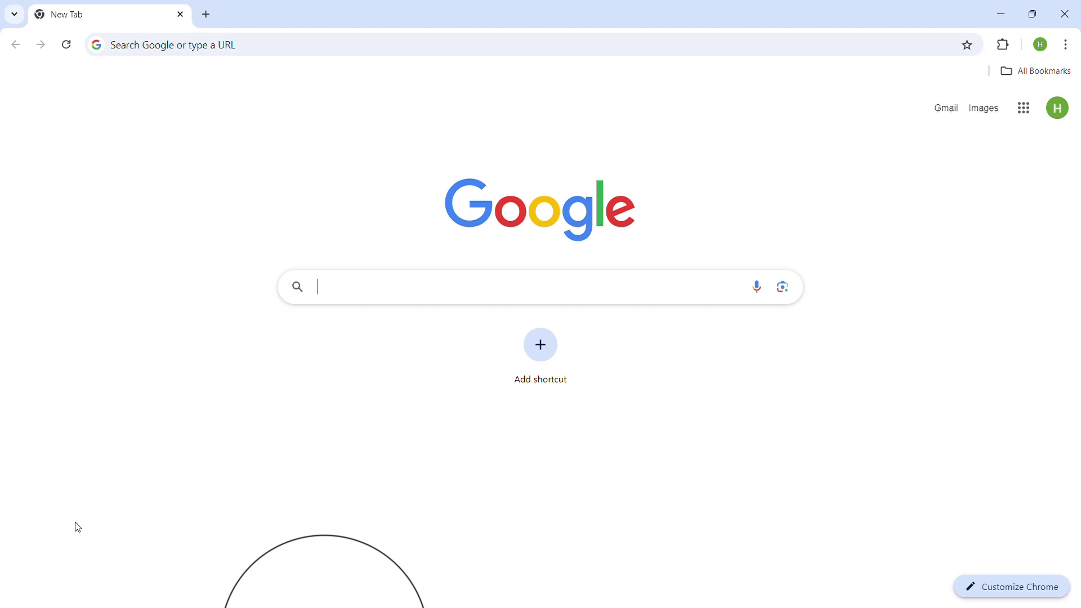
type("ChatG")
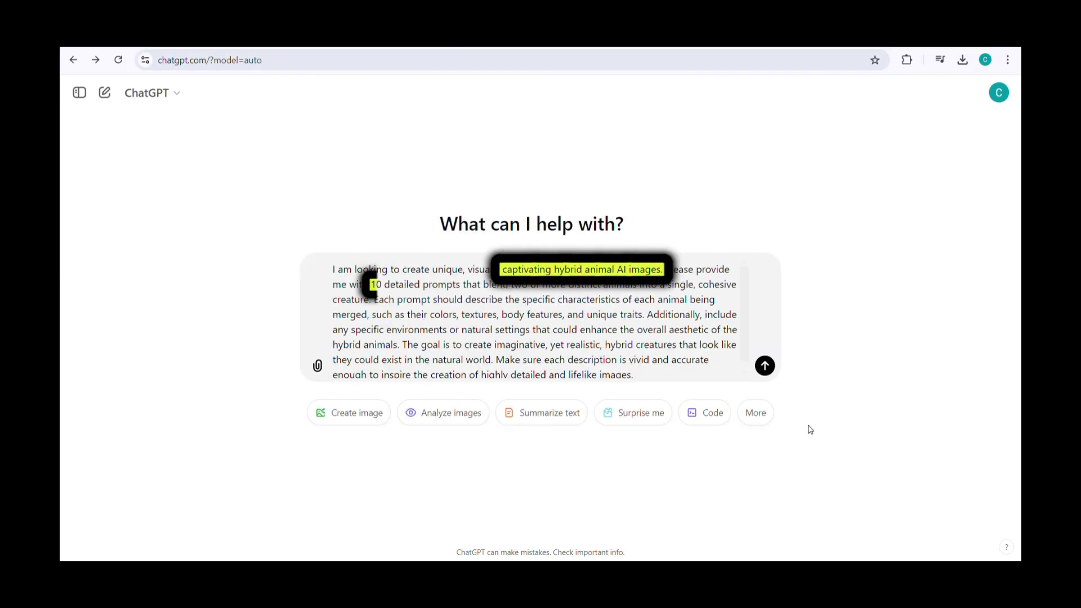
left_click(768, 367)
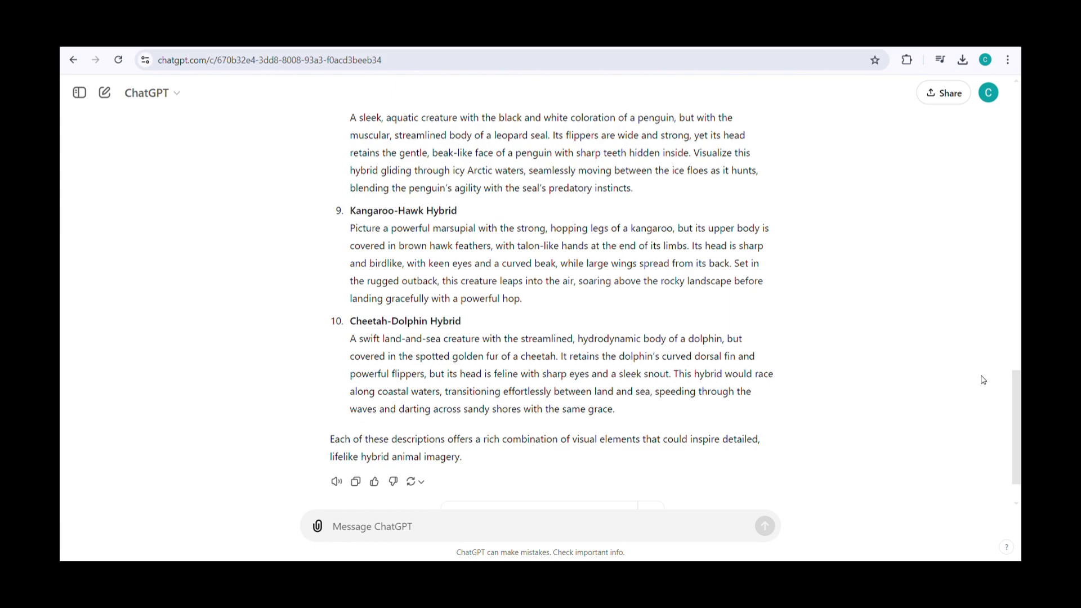
Step: Paste the Tiger-Eagle Hybrid prompt back and ask ChatGPT to show tiger and eagle facing each other
scroll(983, 380, "up", 5)
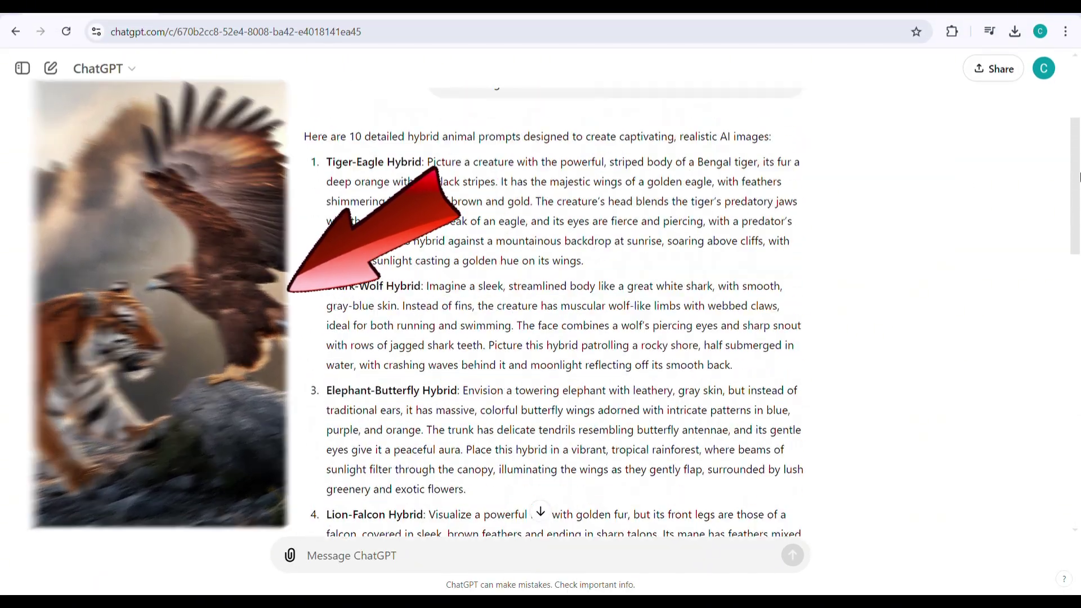
scroll(539, 242, "up", 1)
left_click_drag(429, 187, 584, 286)
key("ctrl+c")
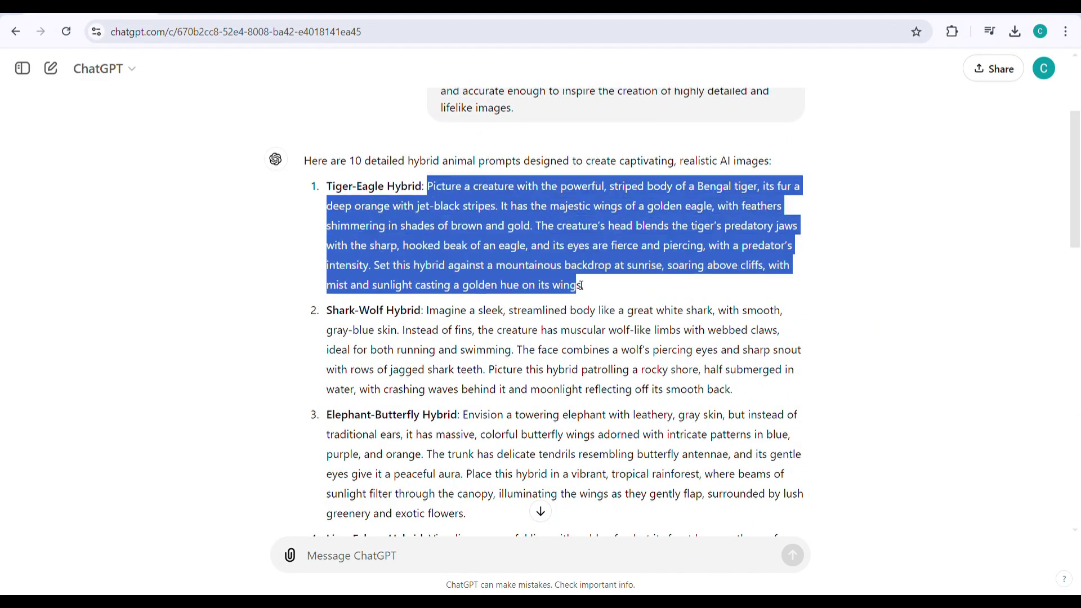
scroll(541, 495, "down", 15)
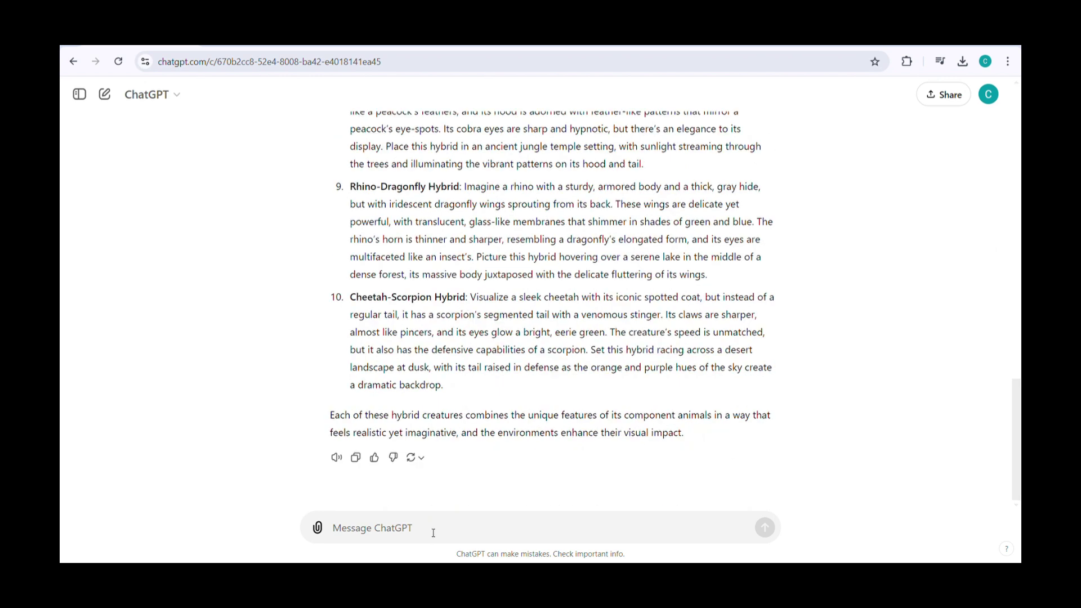
key("ctrl+v")
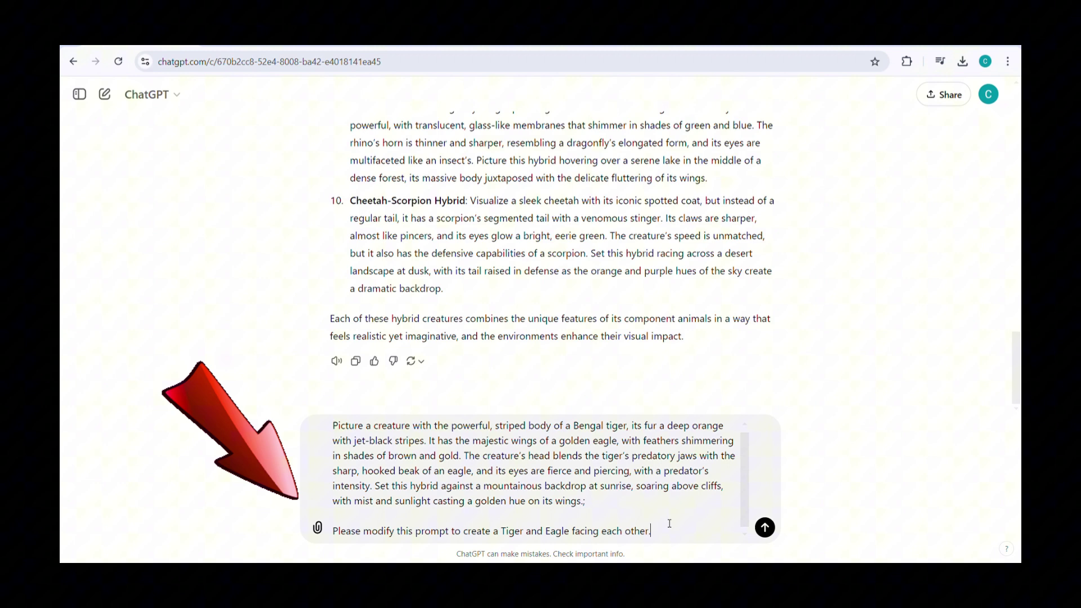
left_click(765, 527)
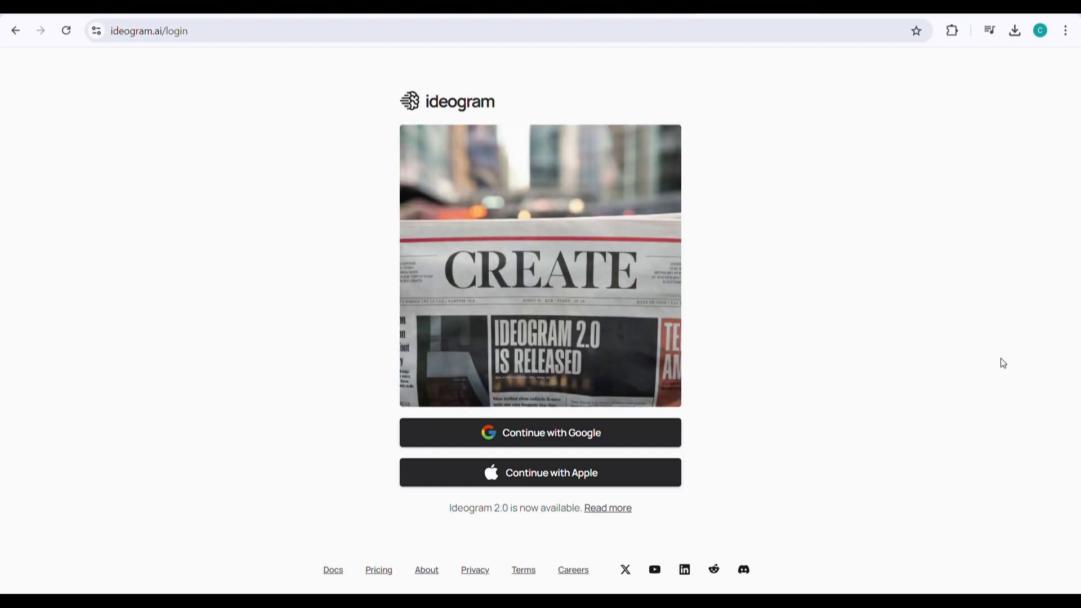
Step: Sign in to Ideogram with Google and generate 9:16 portrait images from the pasted Tiger-Eagle prompt
left_click(509, 474)
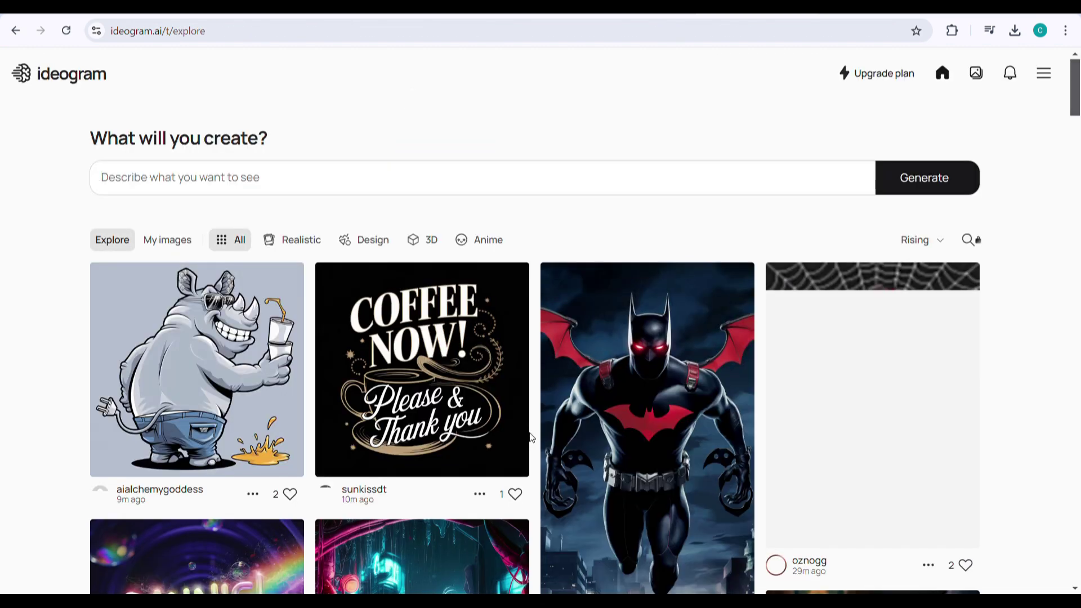
left_click(463, 178)
type("Picture a creature with the powerful, striped body of a Bengal tiger, its fur a deep orange with jet-black stripes. It has the majestic wings of a golden eagle, with feathers shimmering in shades of brown and gold. The creature's head blends the tiger's predatory jaws with the sharp, hooked beak of an eagle, and its eyes are fierce and piercing, with a predator's intensity. Set this hybrid against a mountainous backdrop at sunrise, soaring above cliffs, with mist and sunlight casting a golden hue on its wings.")
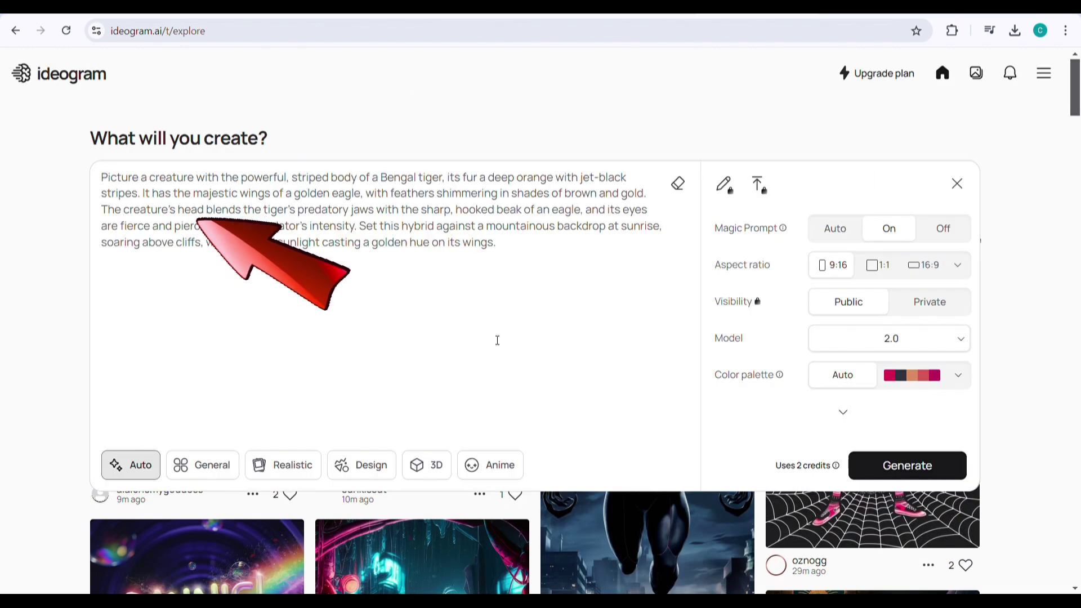
left_click(957, 265)
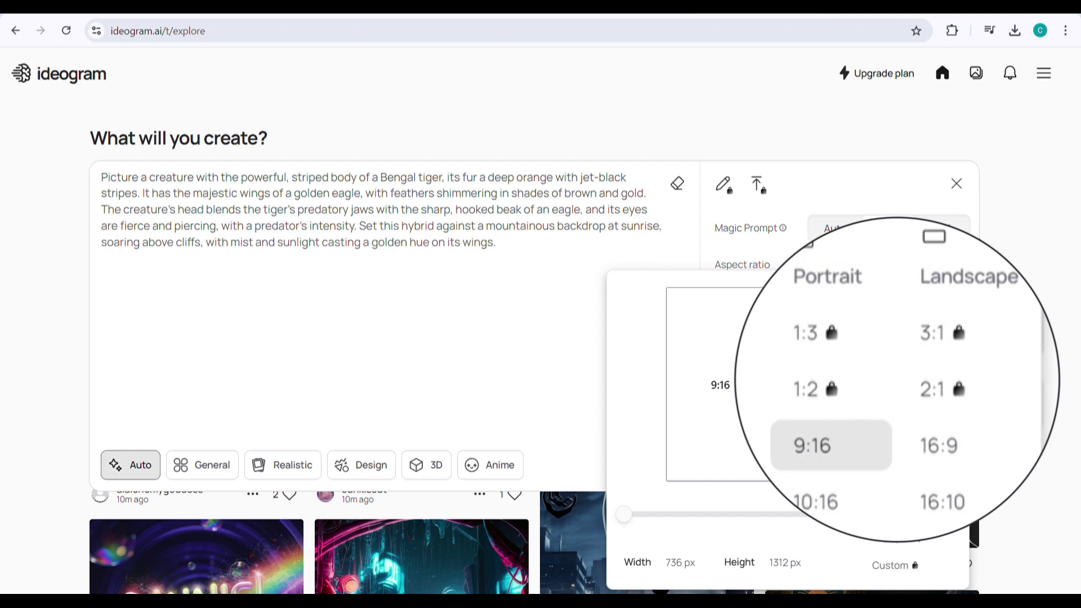
left_click(960, 269)
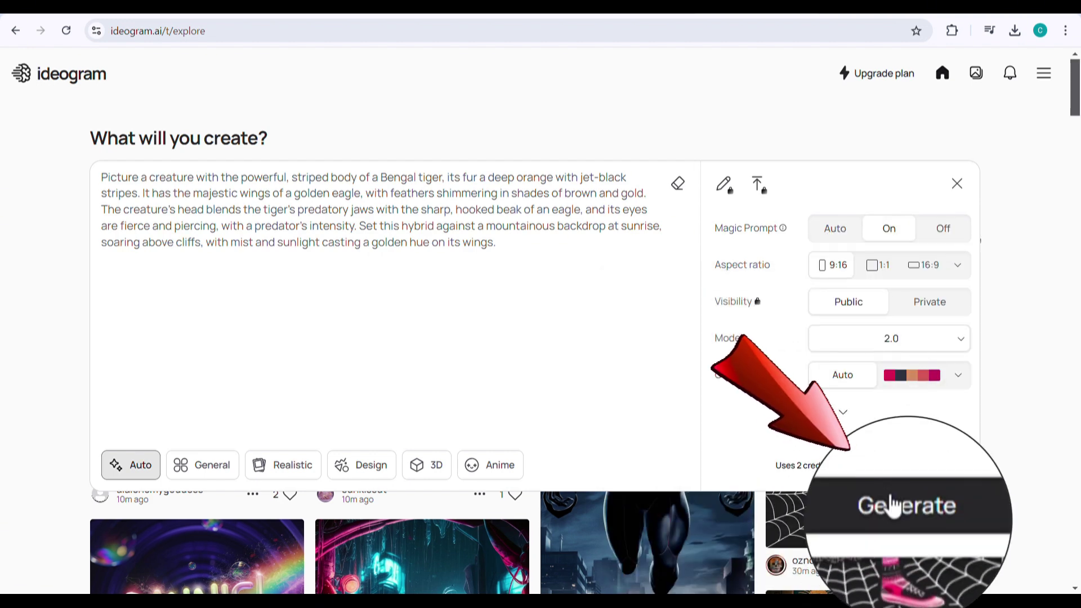
left_click(907, 465)
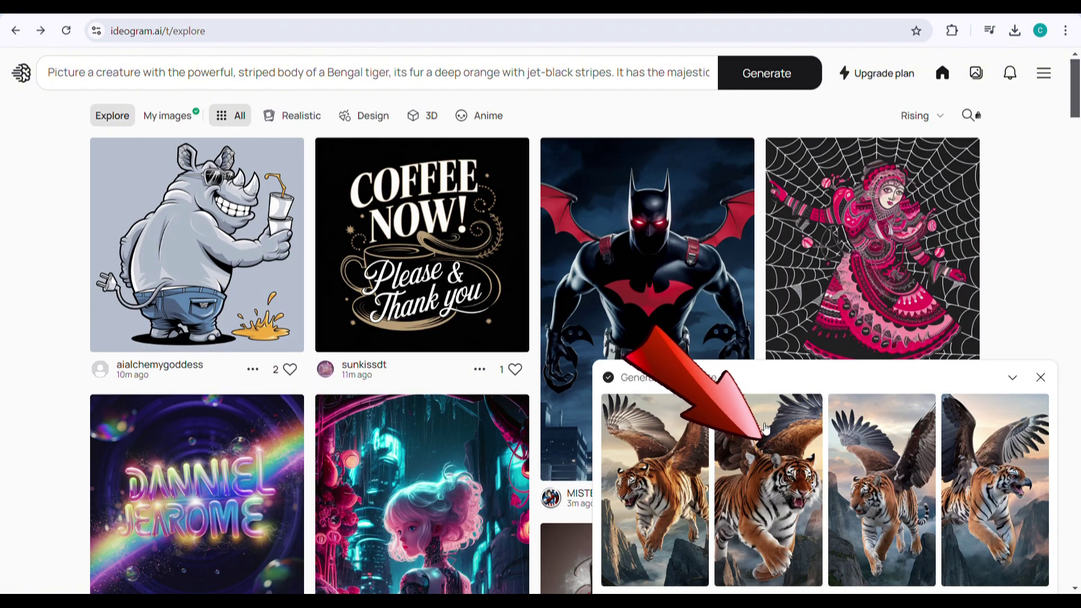
Step: Compare the winged-tiger results and download the second variant as a 70% JPEG
left_click(766, 428)
left_click(31, 121)
left_click(881, 442)
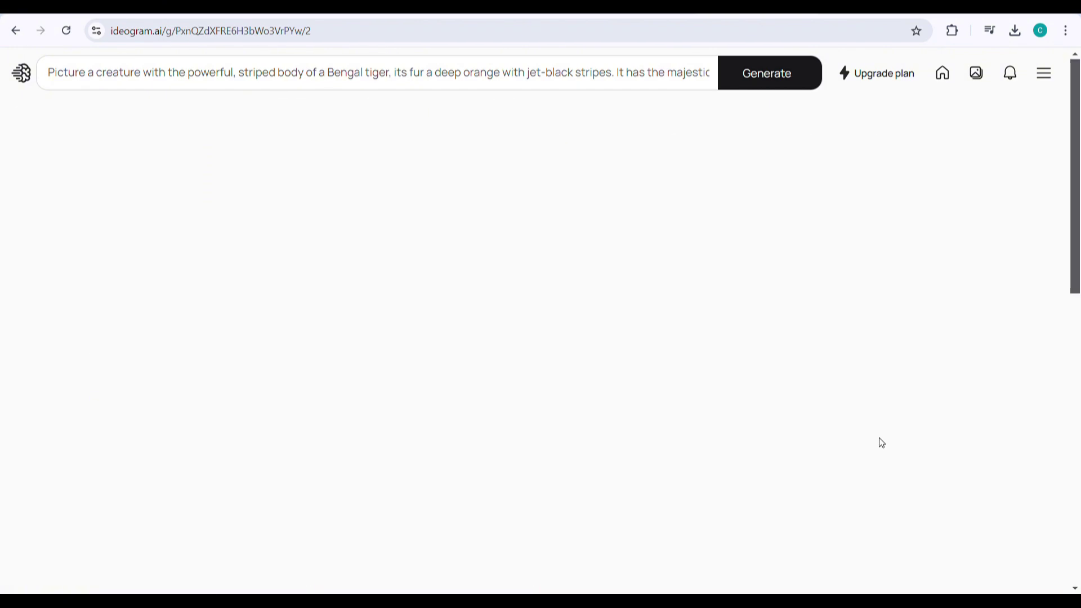
left_click(30, 120)
left_click(1007, 451)
left_click(895, 265)
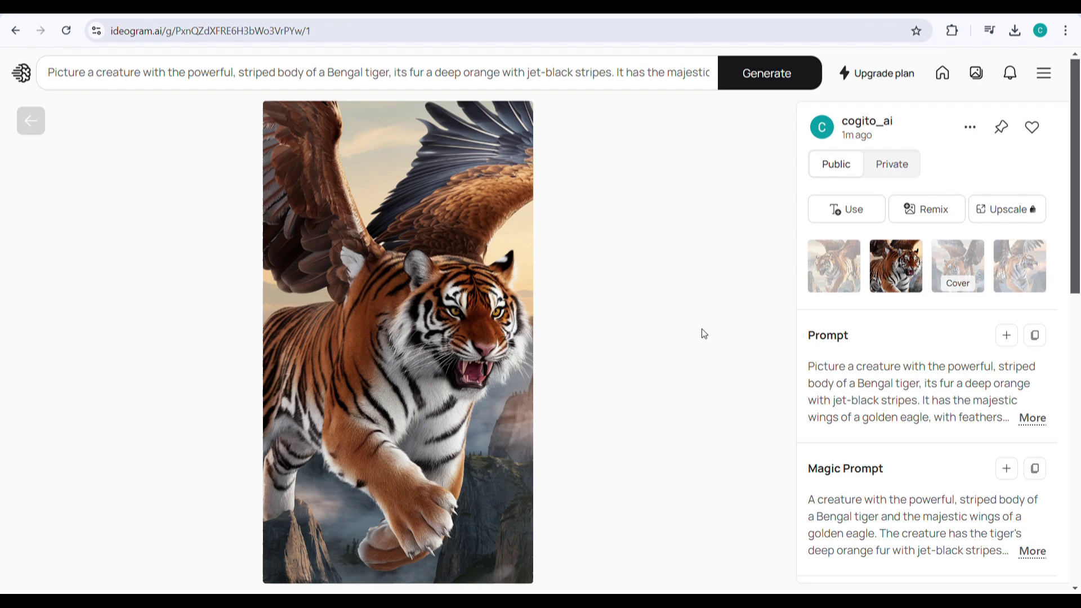
left_click(969, 126)
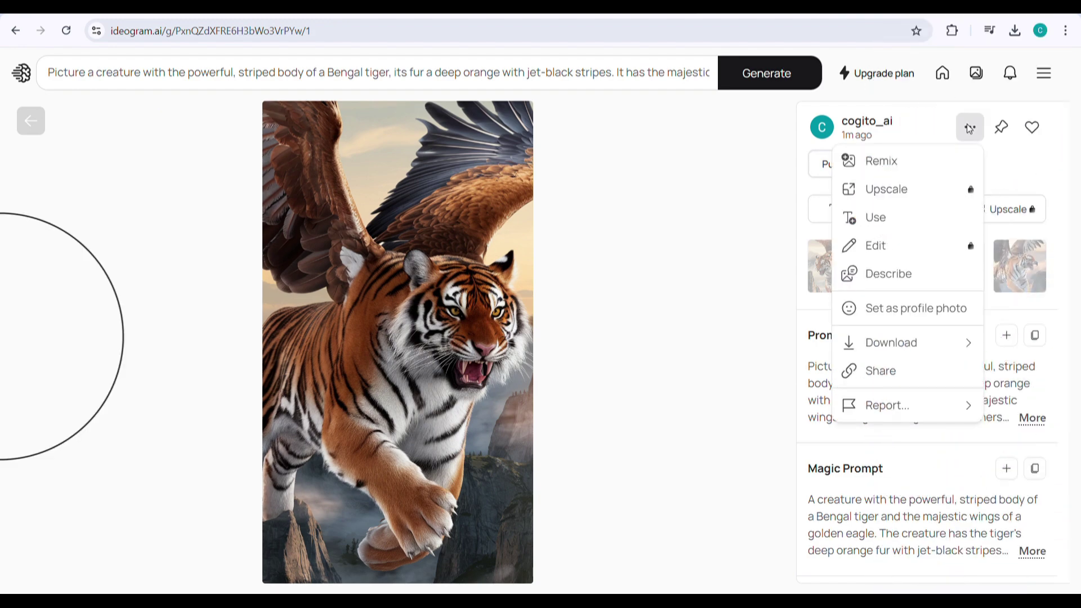
mouse_move(901, 342)
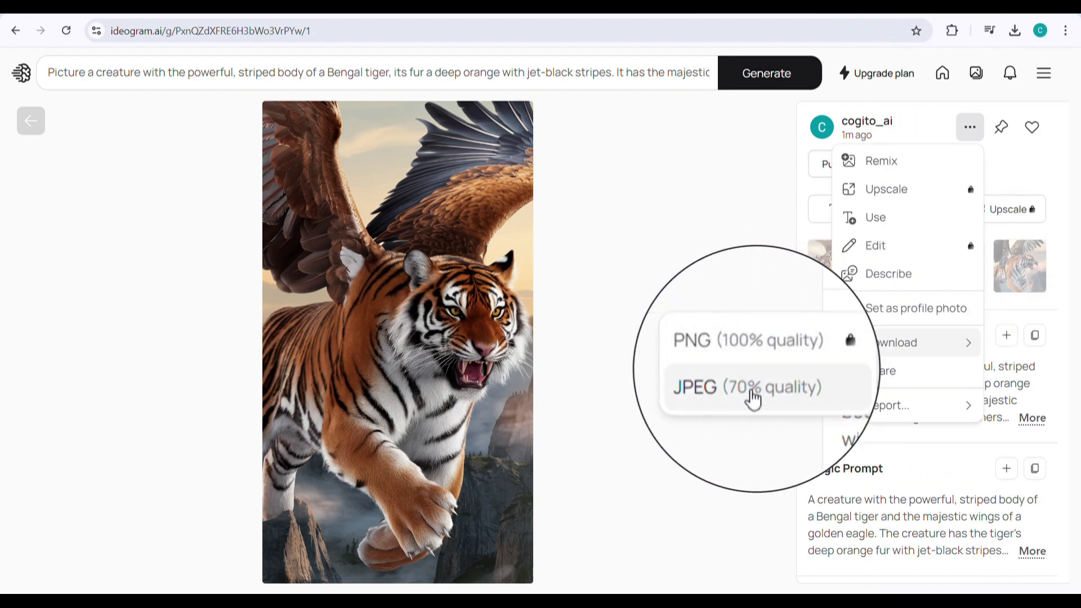
left_click(754, 396)
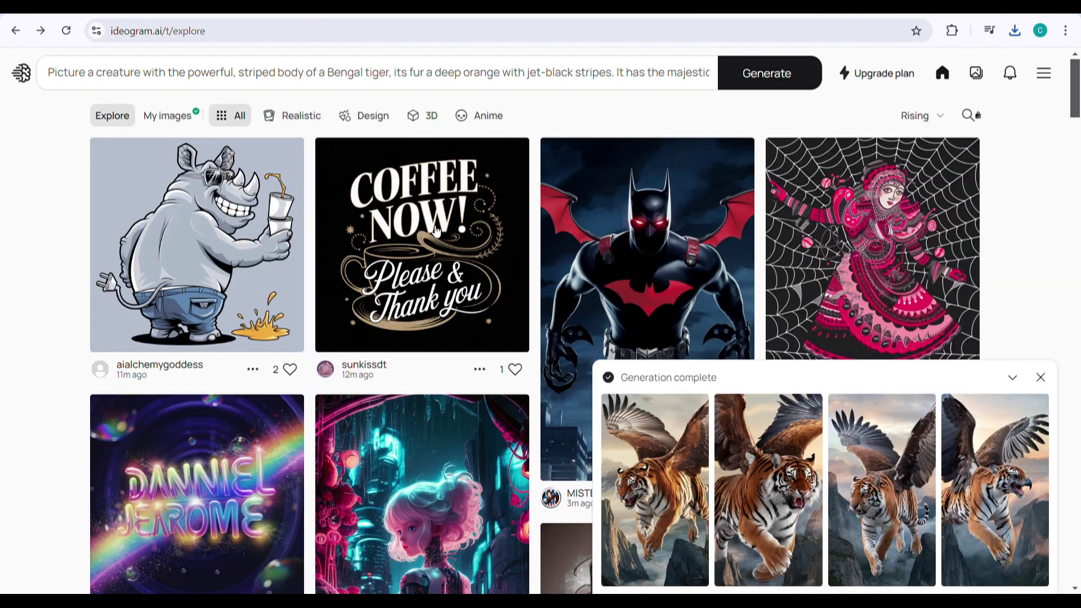
Step: Replace the prompt with the tiger-and-eagle facing version, generate, and open a result's download options
left_click(489, 84)
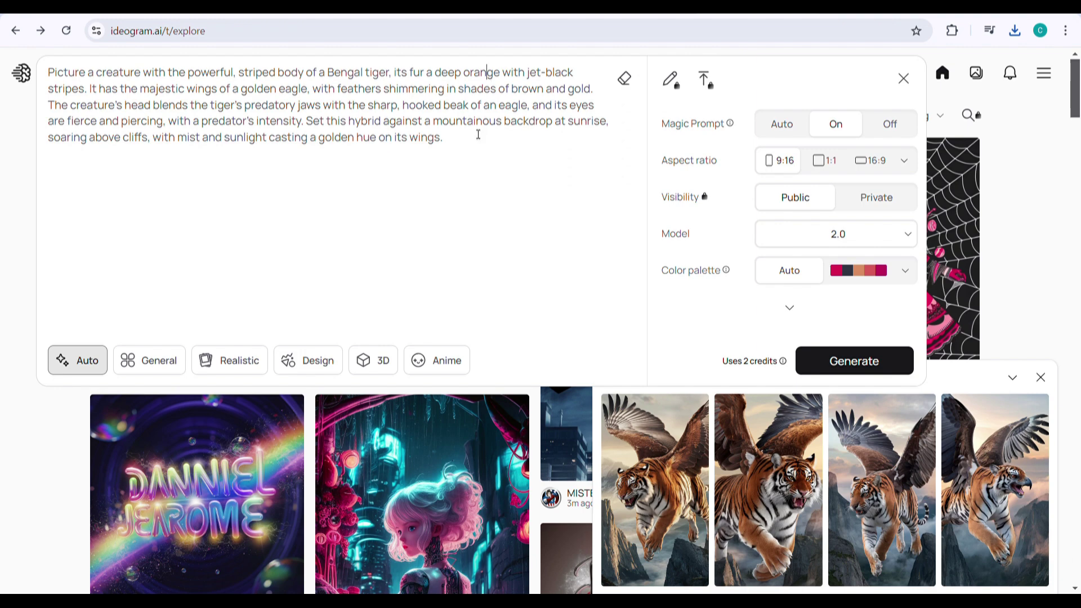
key("ctrl+a")
key("BackSpace")
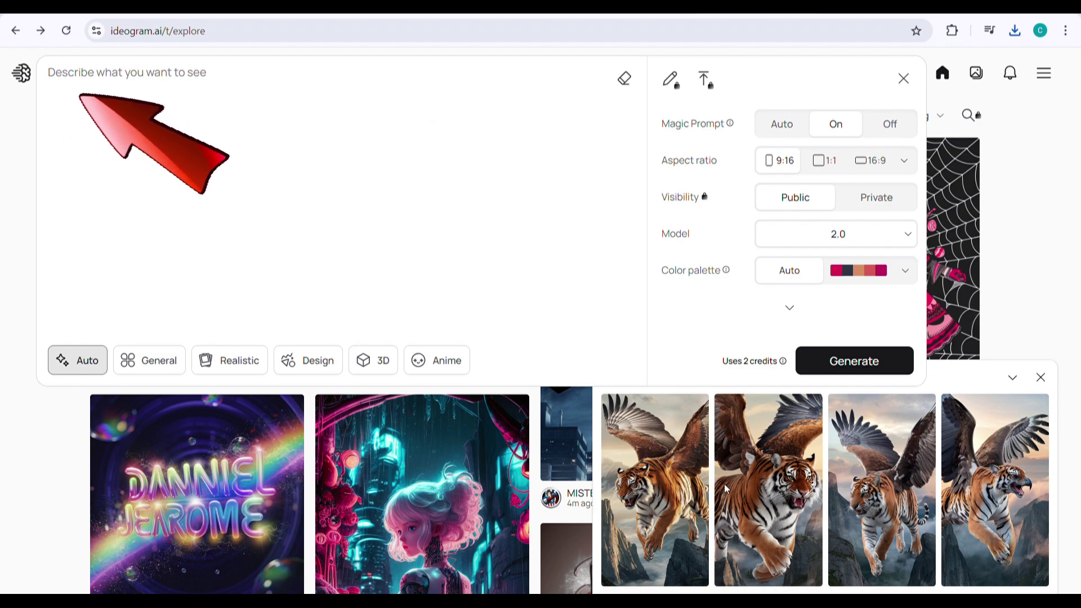
key("ctrl+v")
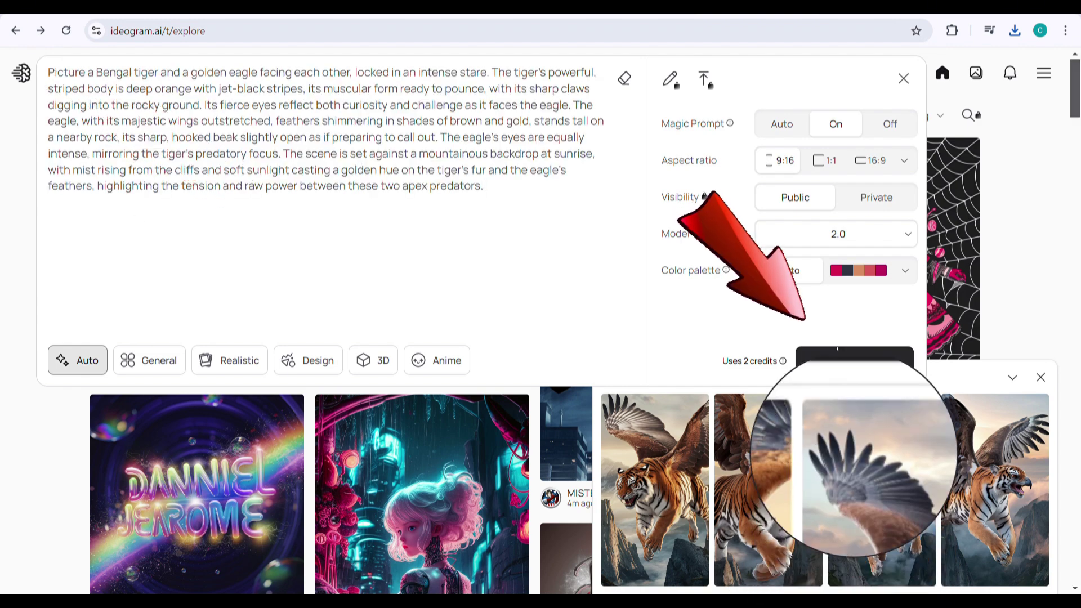
left_click(853, 360)
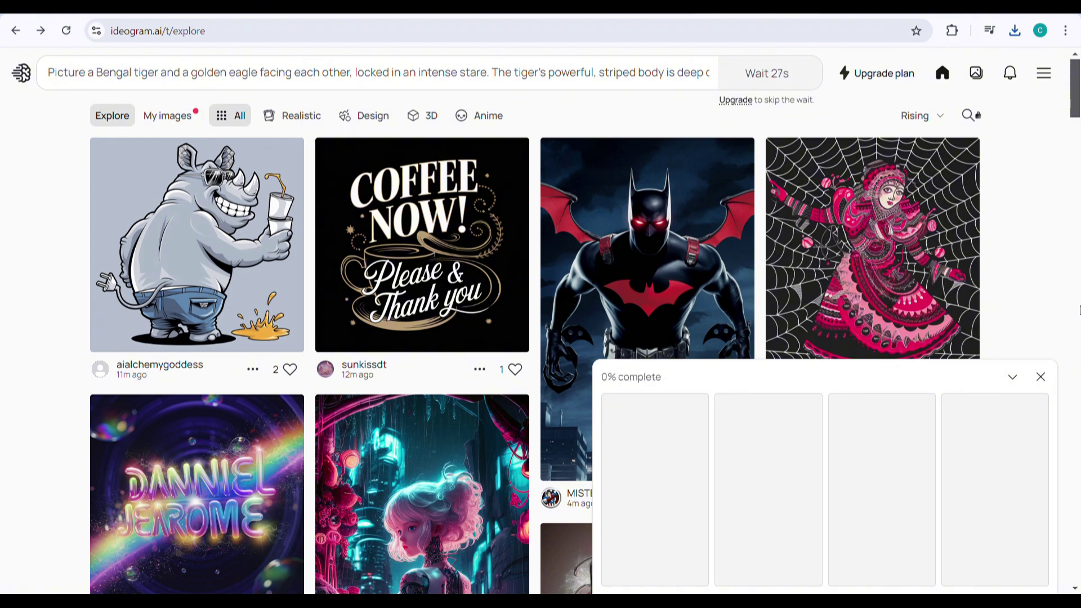
left_click(994, 490)
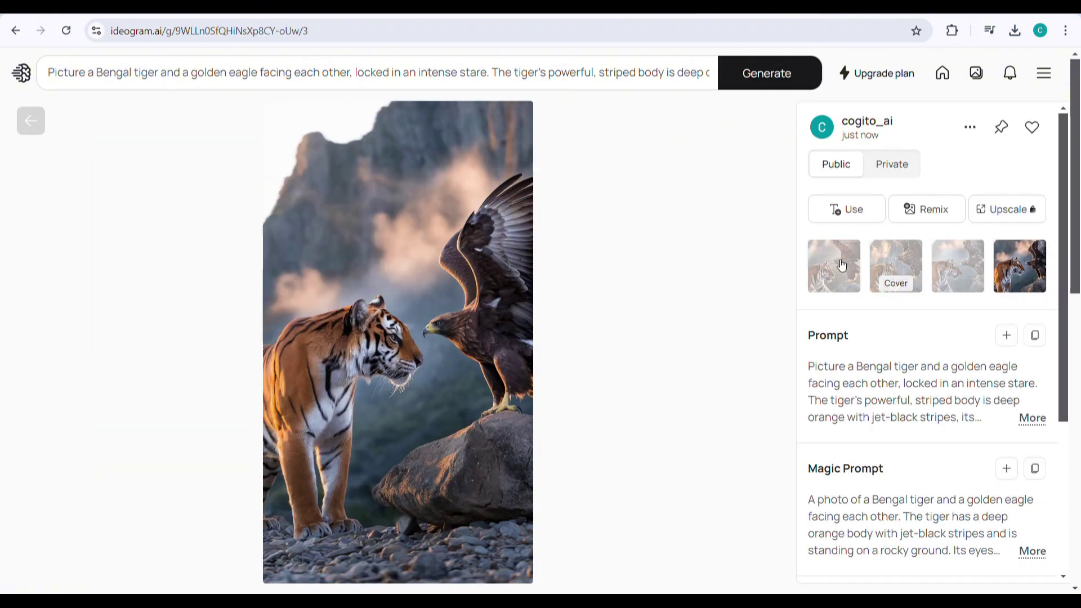
left_click(841, 265)
left_click(969, 127)
mouse_move(900, 342)
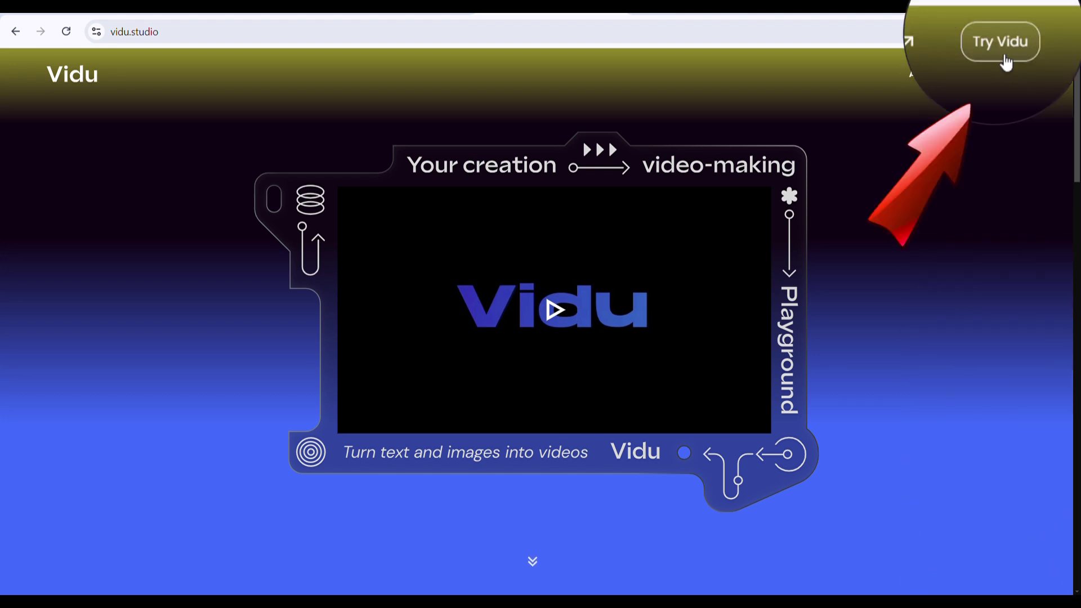
Step: Sign in to Vidu with Google and create a 4-second Image to Video clip from the winged-tiger image
left_click(1003, 84)
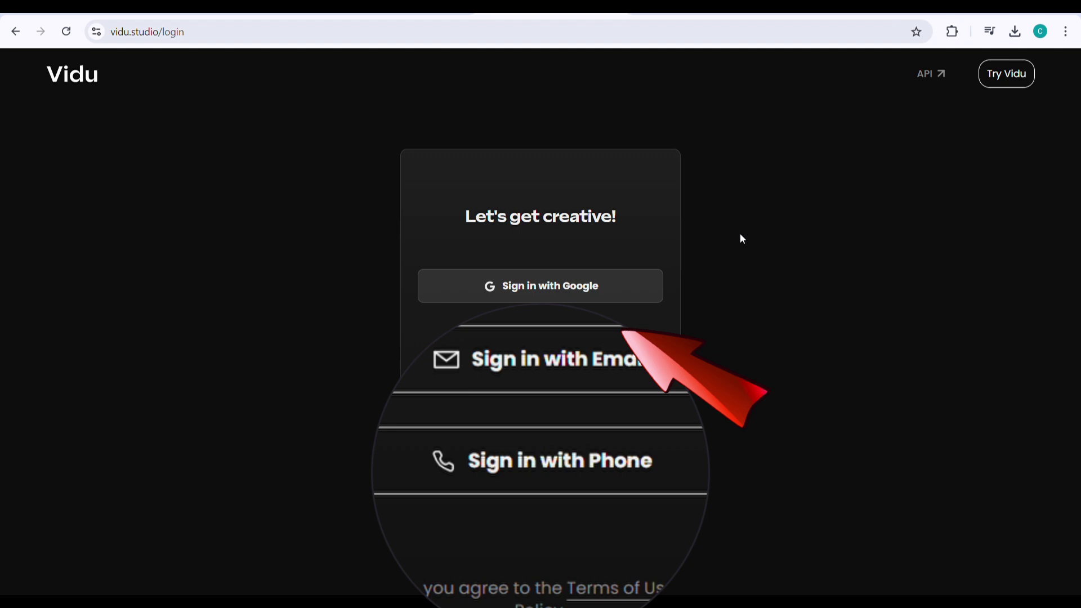
left_click(598, 292)
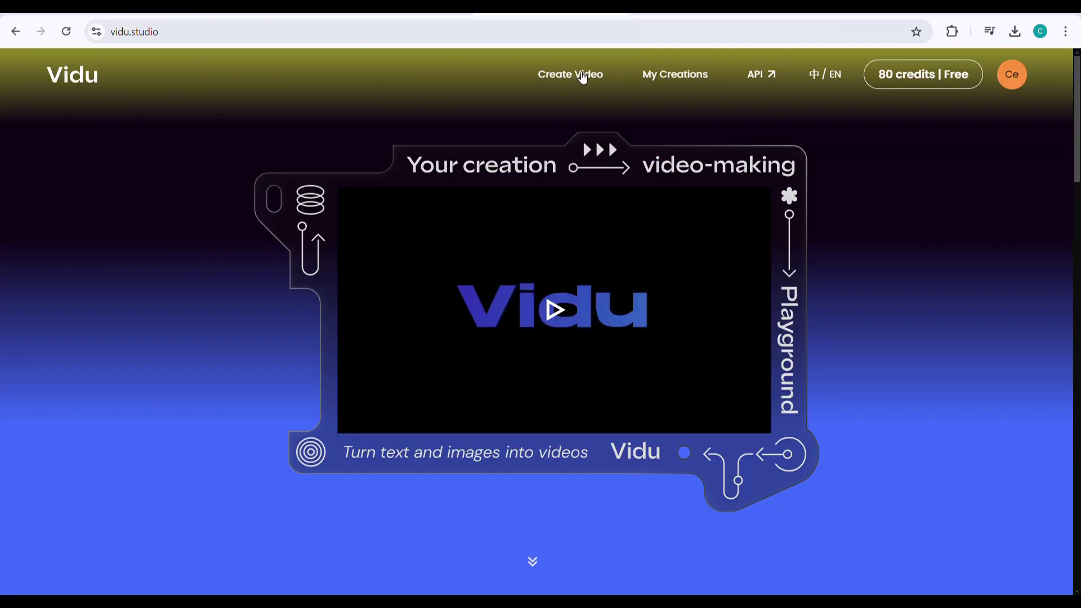
left_click(582, 74)
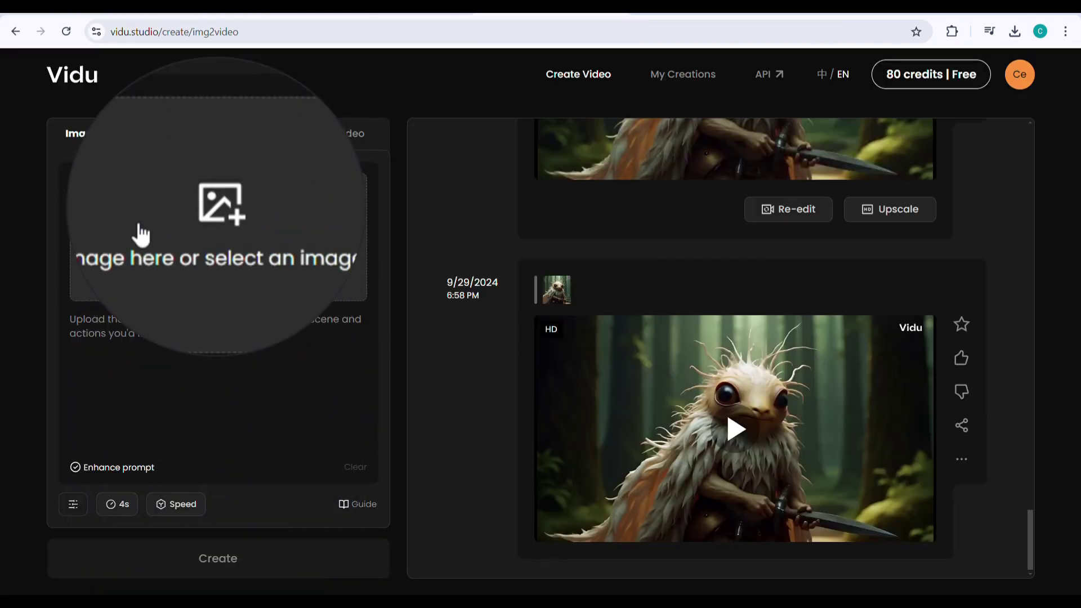
left_click(173, 236)
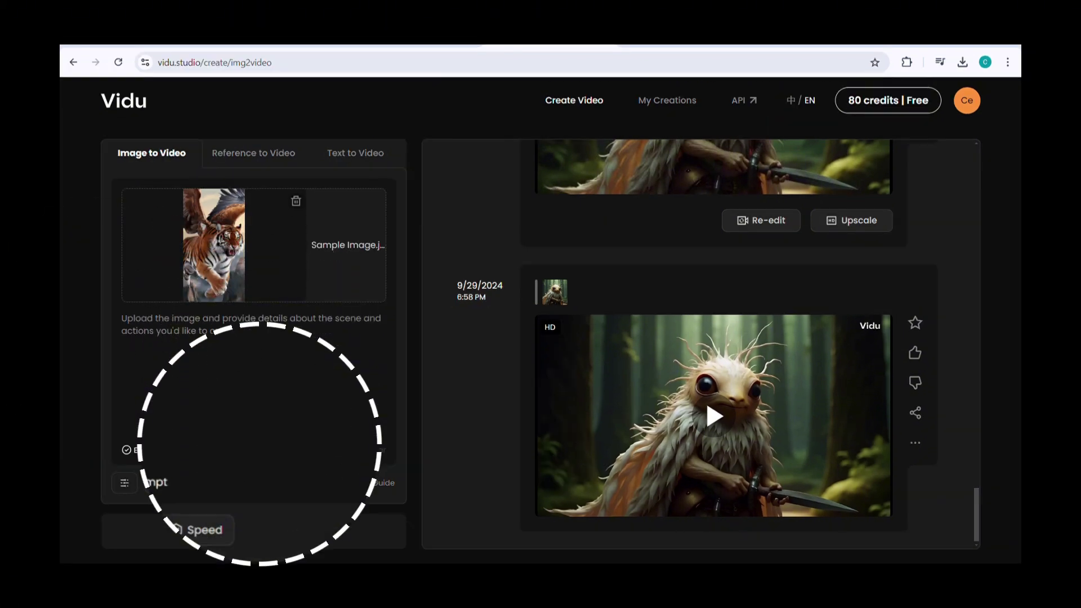
left_click(262, 531)
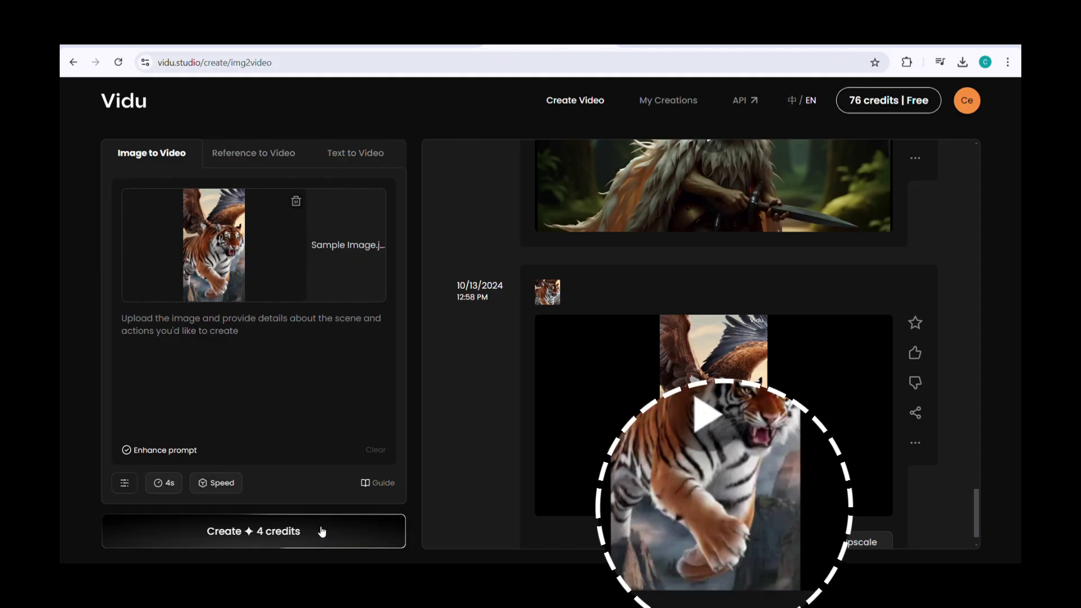
Step: Play the winged-tiger video, then upscale it to HD, spending credits down to 72
left_click(705, 404)
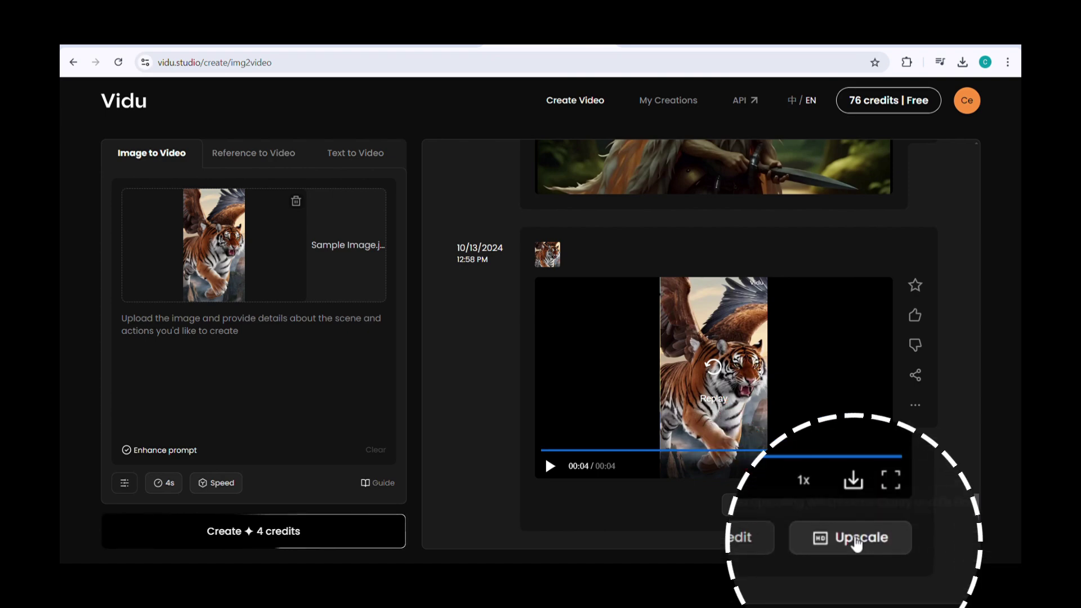
left_click(852, 505)
left_click(669, 355)
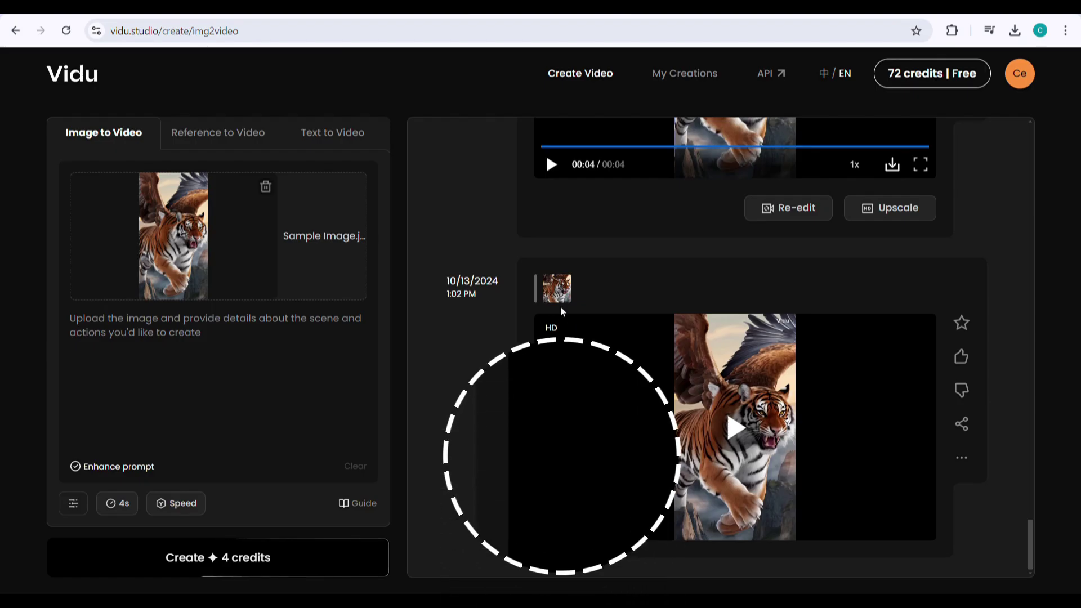